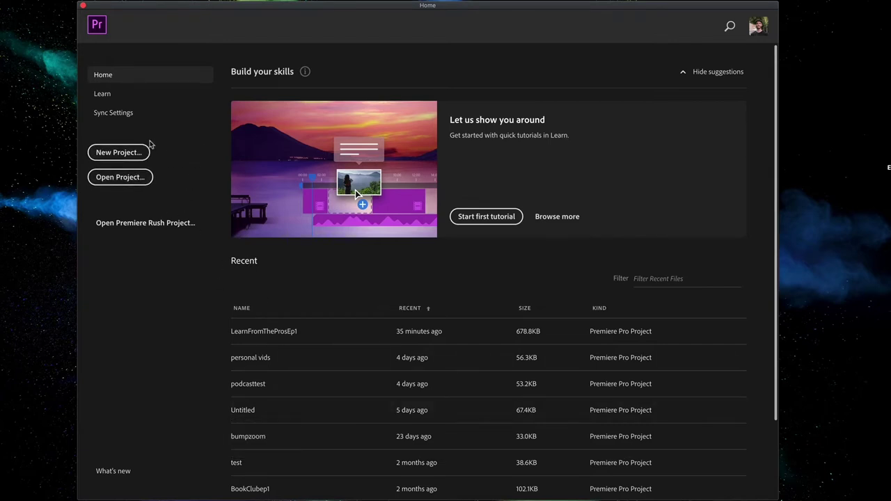
Step: Choose New Project on the Home screen to bring up the New Project dialog
left_click(118, 153)
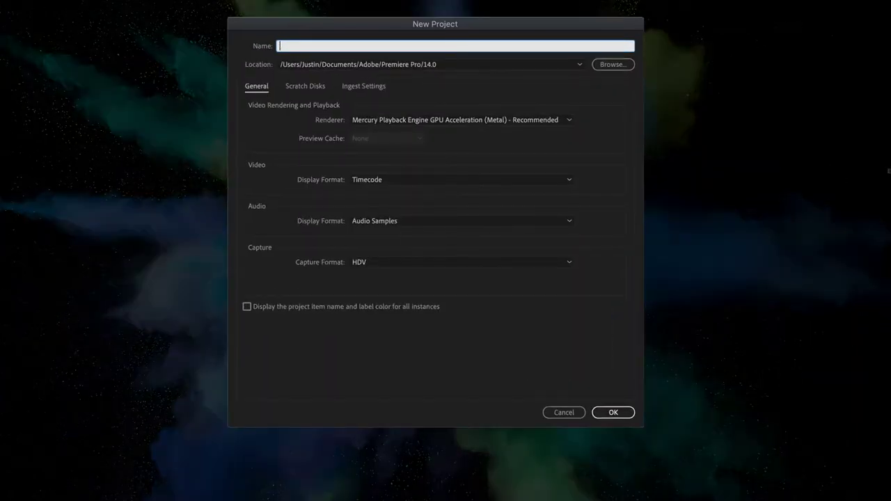
Step: Name the project 'Learn From The Pros Ep 2', fixing the typo, and create it
type("Learn From The Pros Eo")
key("BackSpace")
type("p 2")
key("Return")
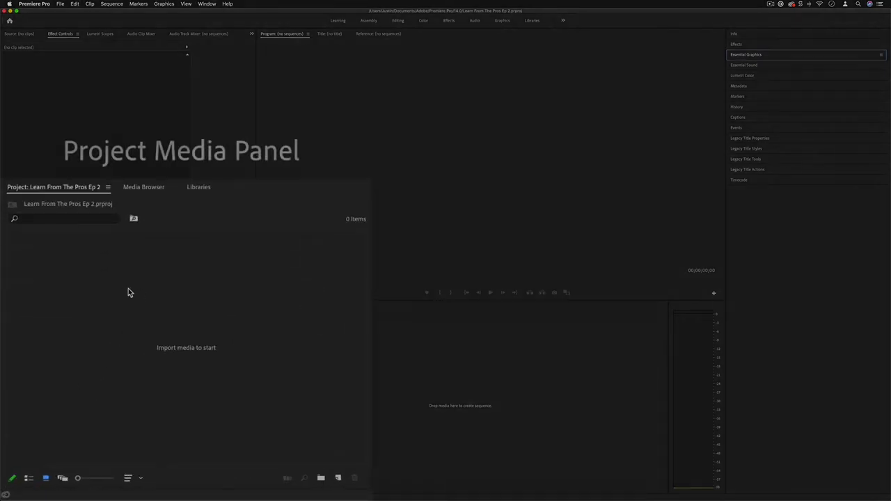
Step: Import the five .mov clips from the Adobe Stock NYC folder into the Project panel
left_click(195, 293)
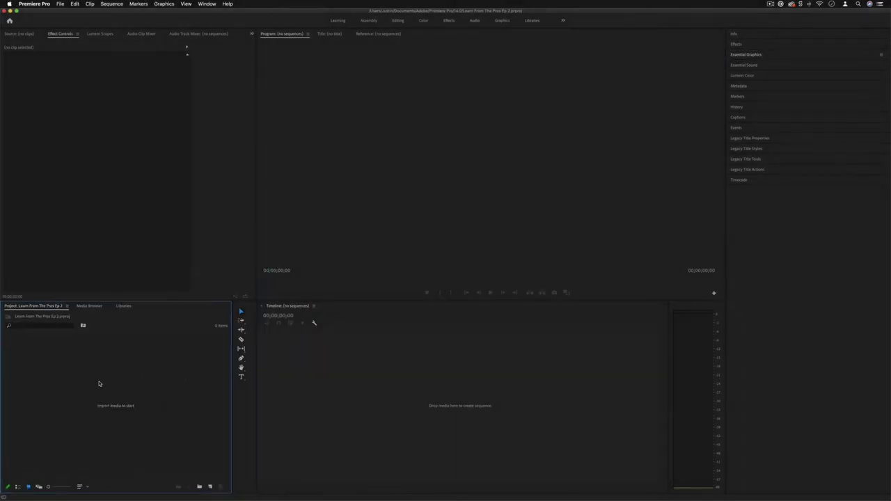
left_click_drag(136, 11, 206, 4)
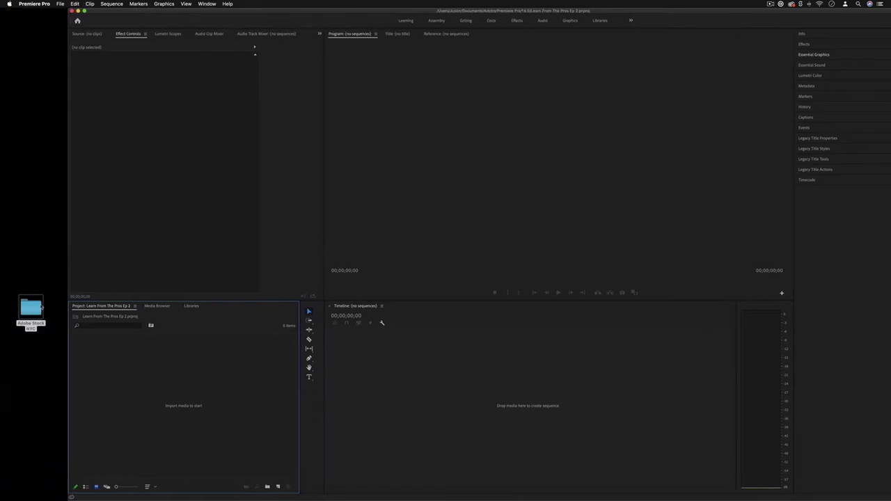
double_click(37, 306)
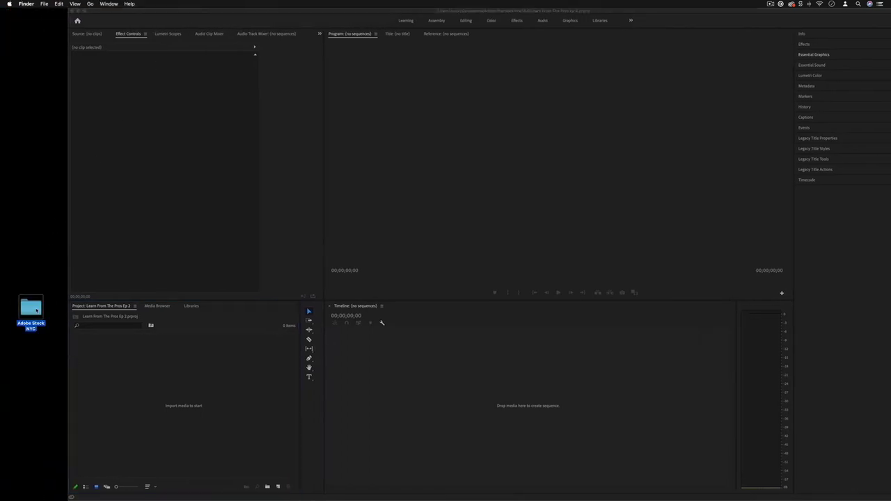
left_click_drag(483, 223, 167, 374)
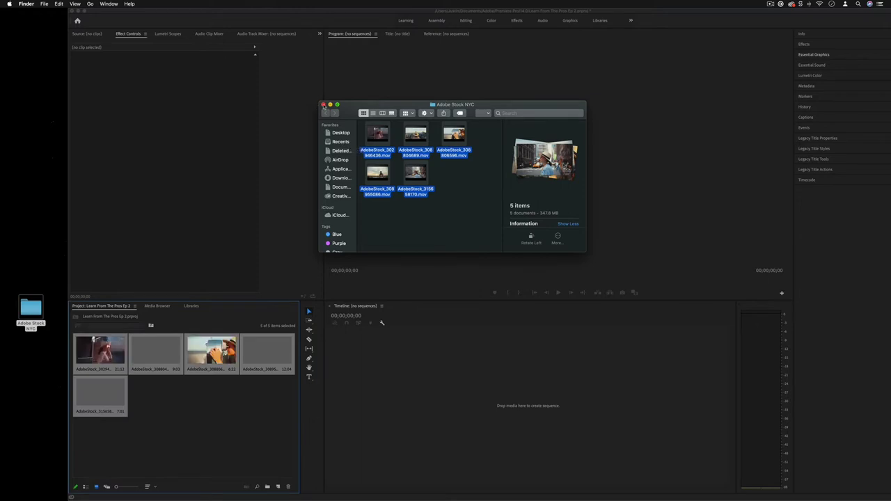
key("super+w")
Step: Check the Project panel's shortcut menu without changes, then browse the File menu
right_click(216, 398)
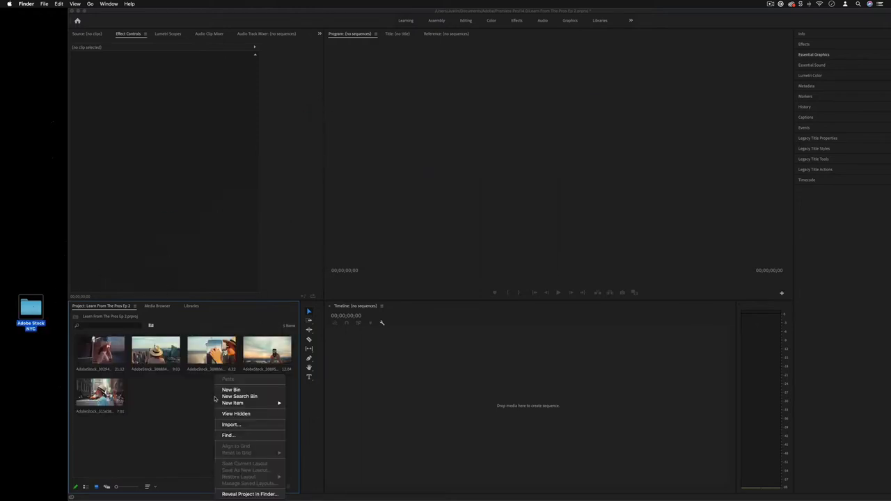
left_click(243, 425)
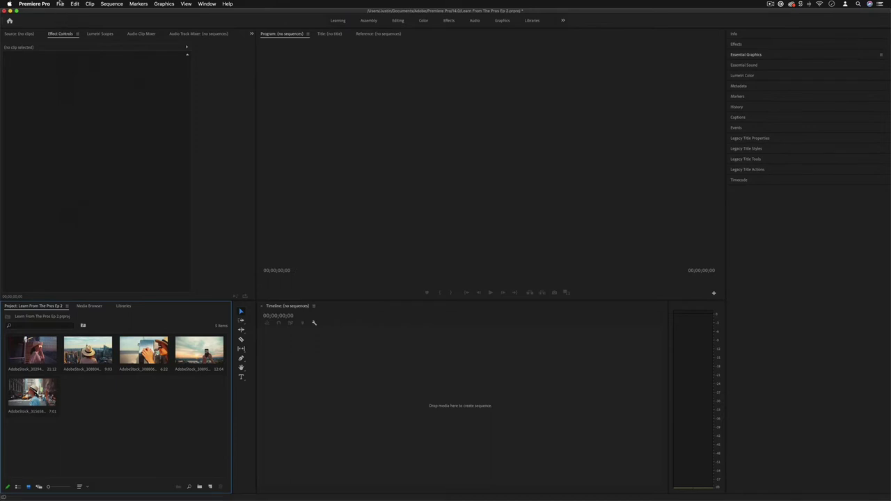
left_click(60, 4)
mouse_move(74, 3)
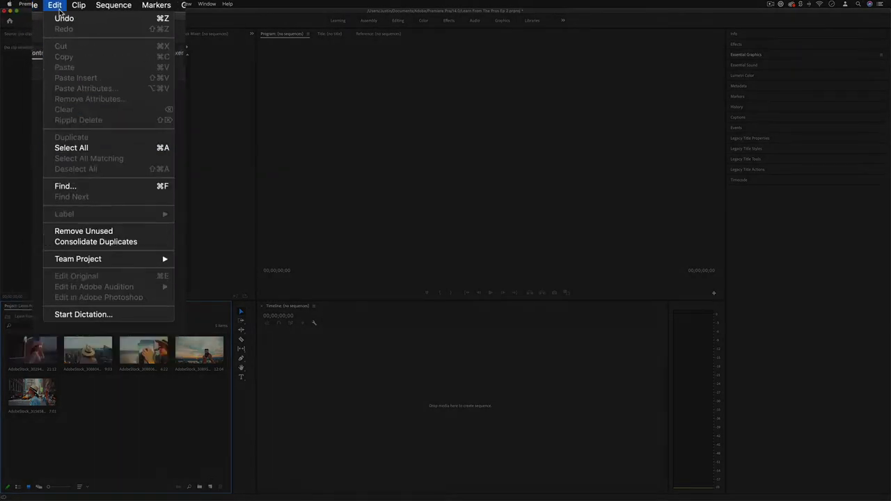
mouse_move(33, 4)
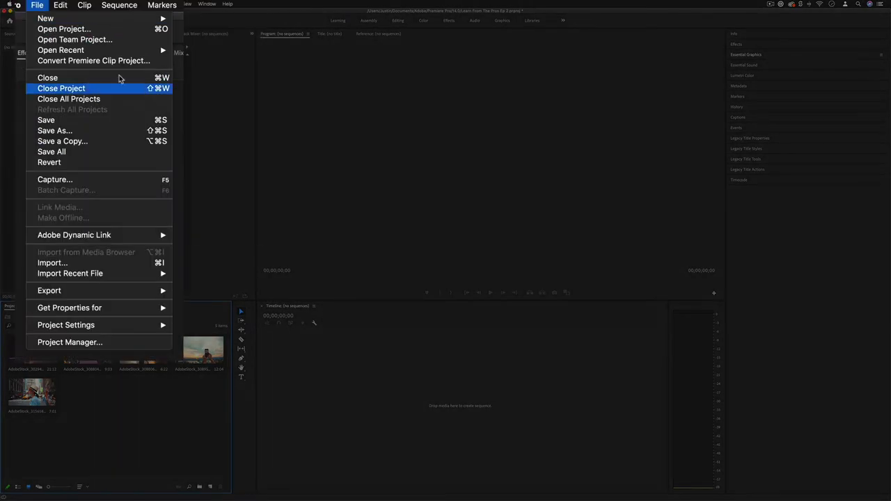
left_click(214, 419)
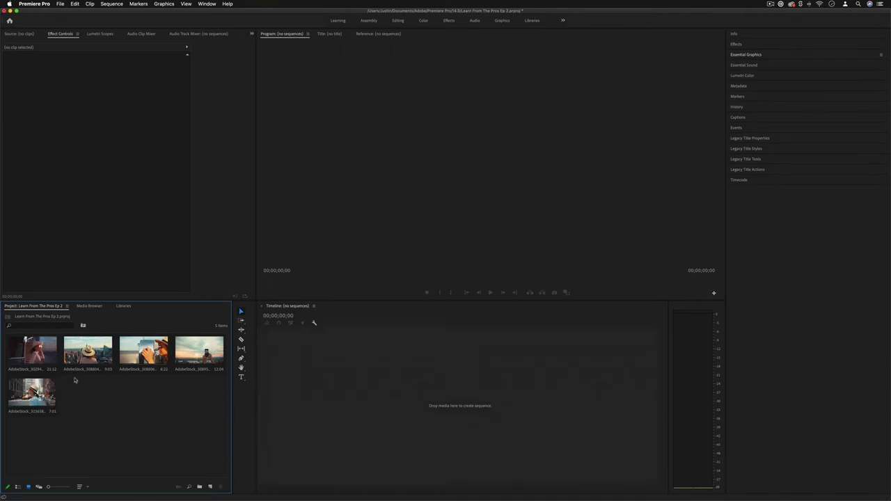
Step: Create sequence AdobeStock_315658170 from the straw-hat street clip, scrub it, and show the Program monitor
left_click_drag(32, 393, 292, 460)
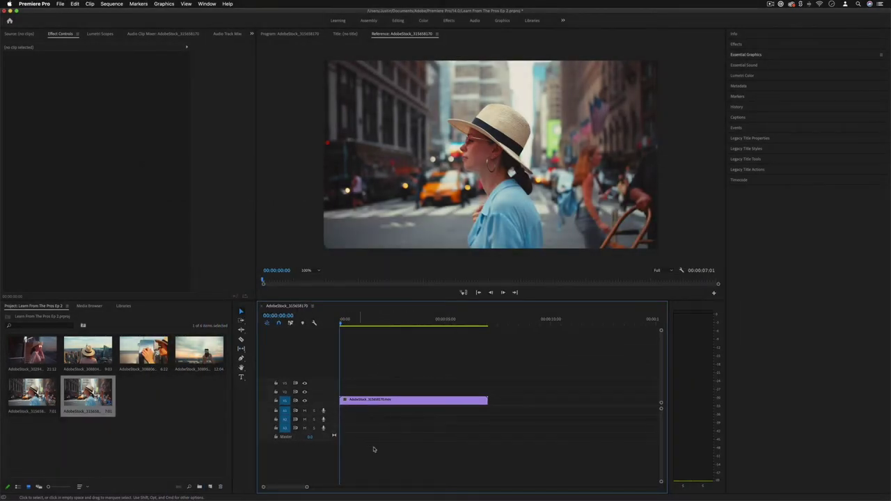
left_click(28, 411)
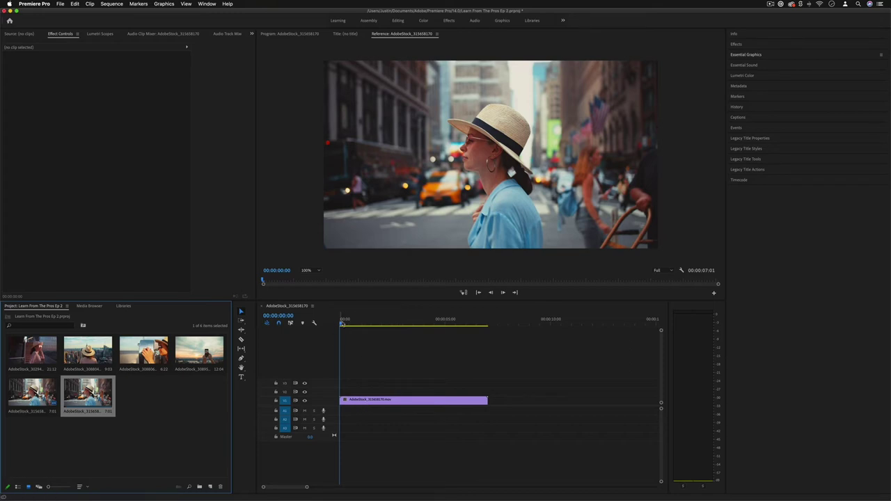
left_click_drag(342, 321, 385, 327)
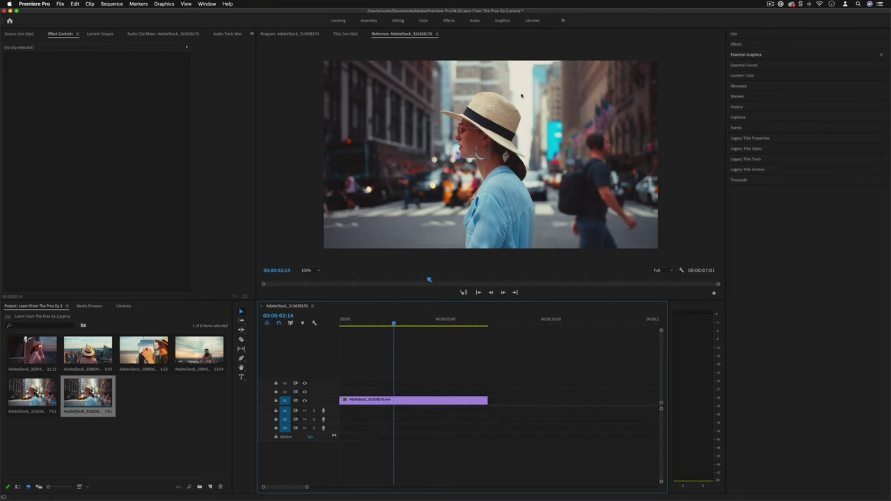
key("shift+4")
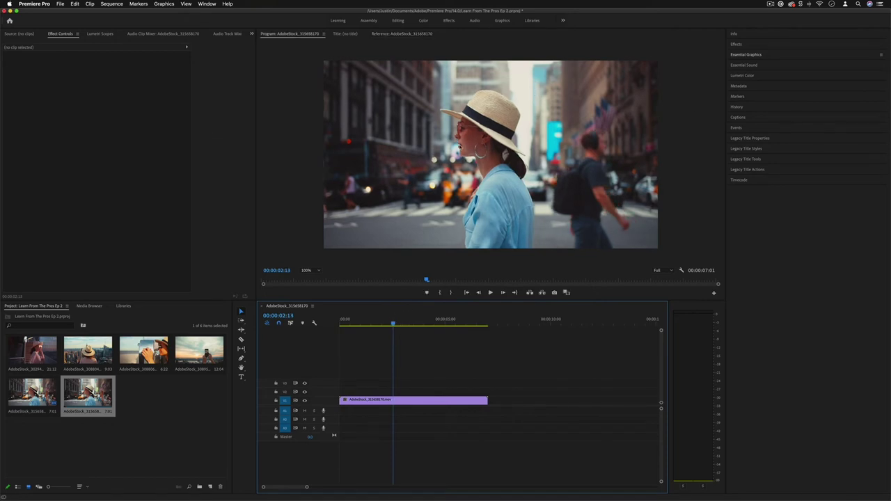
Step: Turn on Scale animation for the street clip in Effect Controls > Motion, keyframing it at 100
left_click(397, 402)
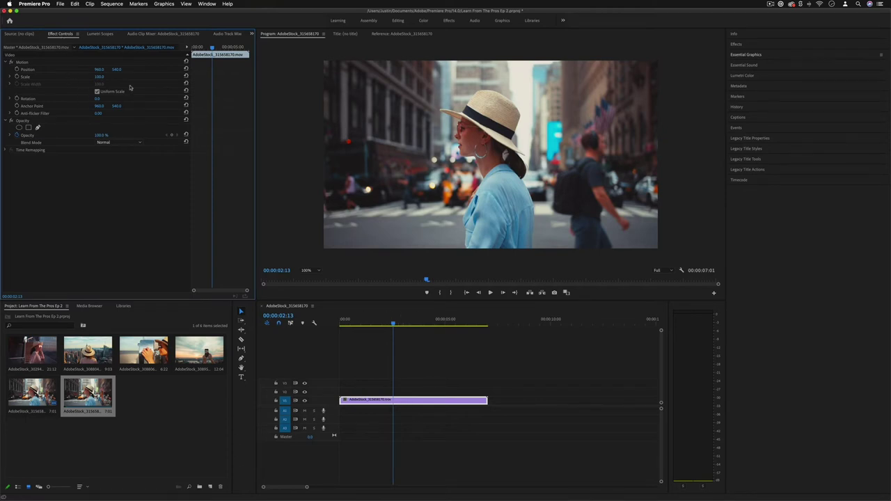
left_click_drag(99, 69, 103, 100)
left_click(17, 76)
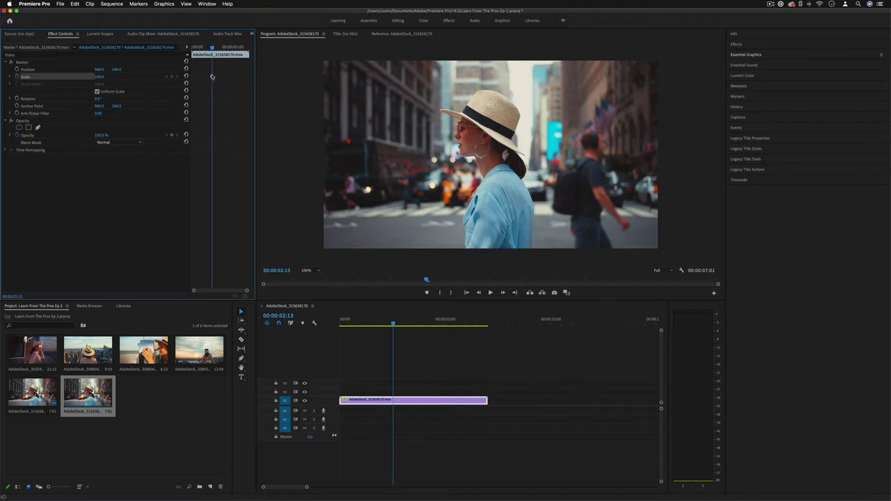
key("Left")
key("Left")
key("Left")
key("Left")
key("Left")
key("Left")
key("Left")
key("Left")
key("Left")
key("Left")
key("Left")
key("Left")
key("Left")
key("Left")
key("Left")
key("Left")
key("Left")
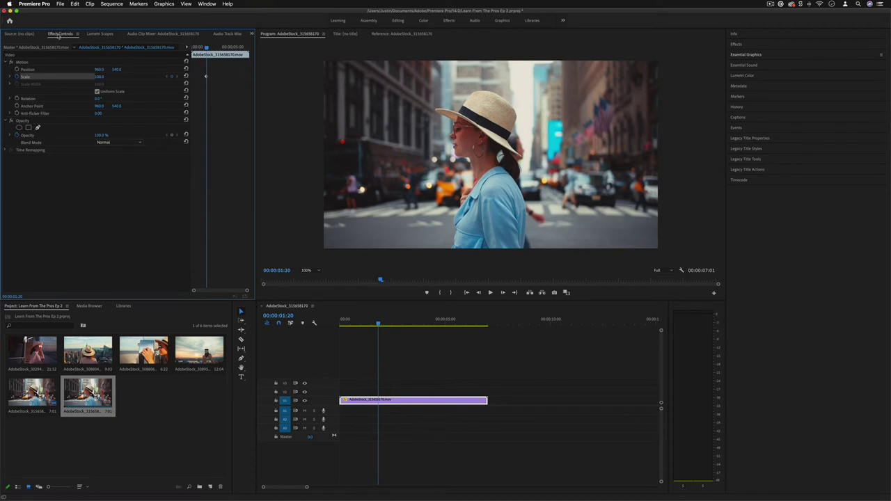
Step: Load the skyline clip into the Source monitor and scrub through it
left_click(23, 33)
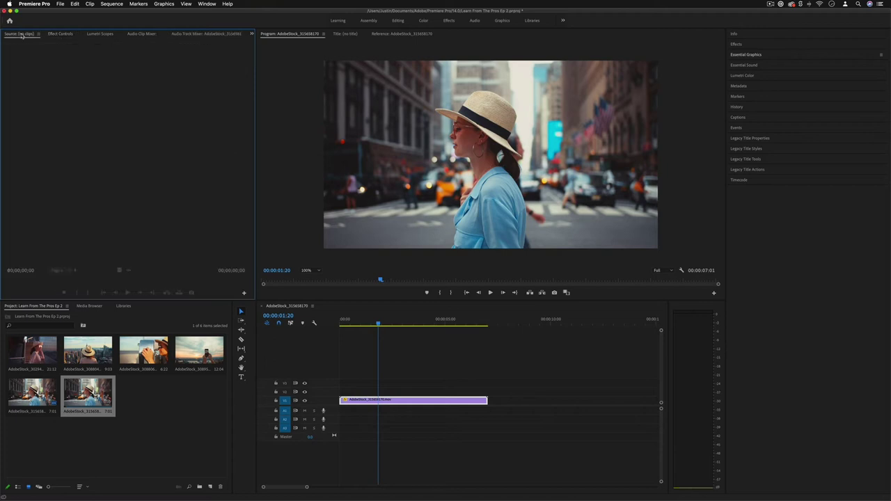
left_click(88, 350)
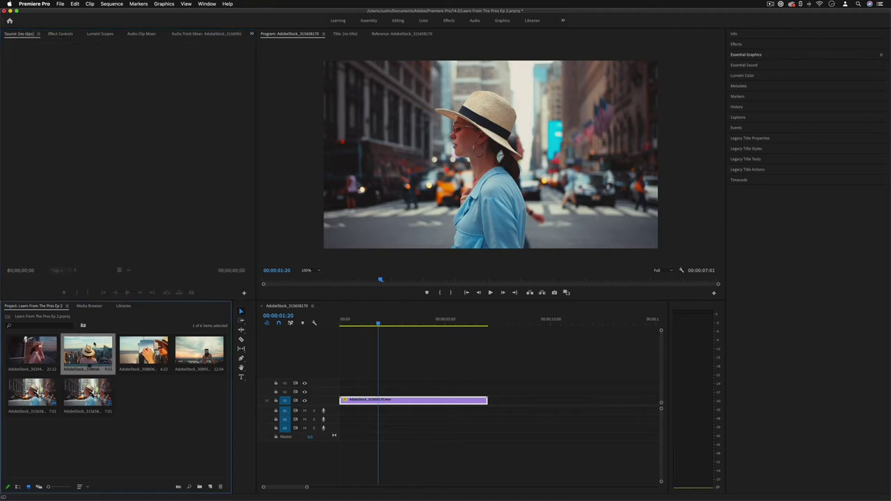
double_click(93, 345)
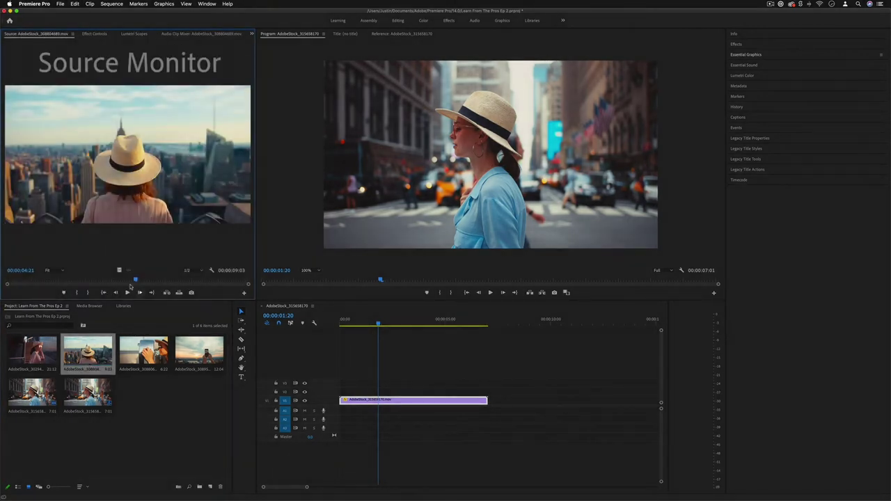
left_click_drag(137, 280, 113, 285)
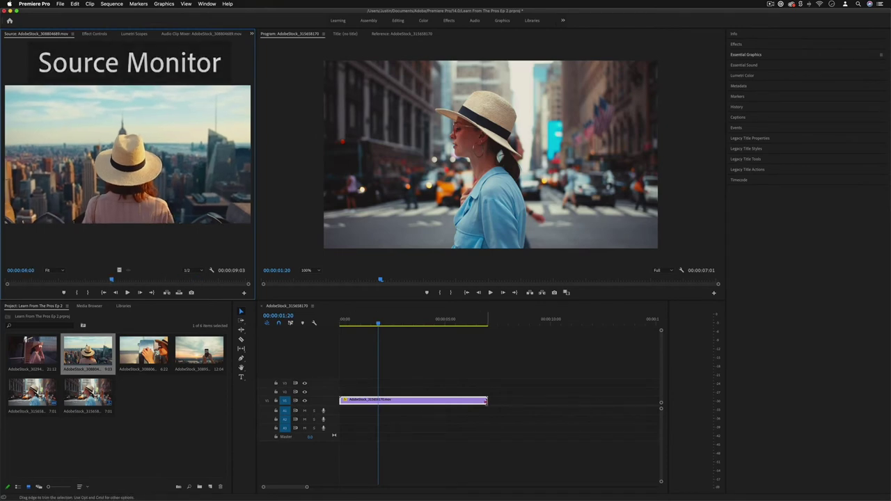
Step: Shorten the street clip to about one second and play it in the Source monitor
left_click_drag(487, 400, 362, 400)
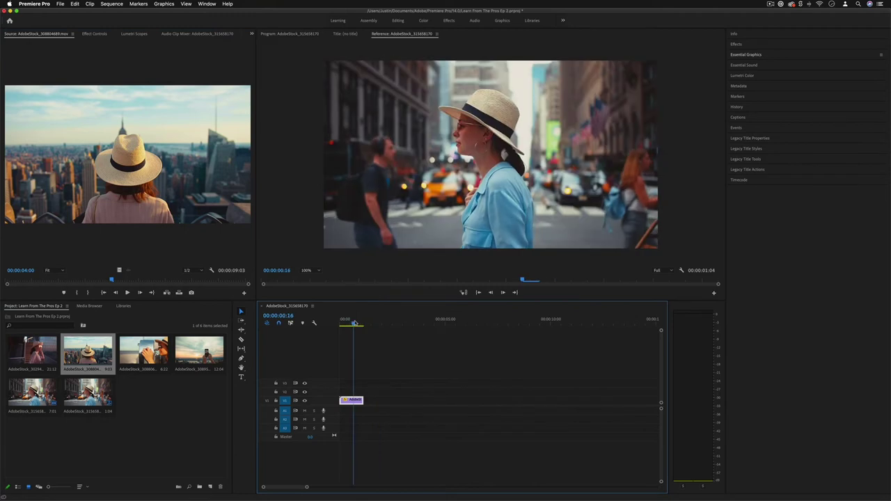
key("Left")
key("Left")
key("Left")
key("Left")
key("Left")
key("Left")
key("Left")
double_click(351, 401)
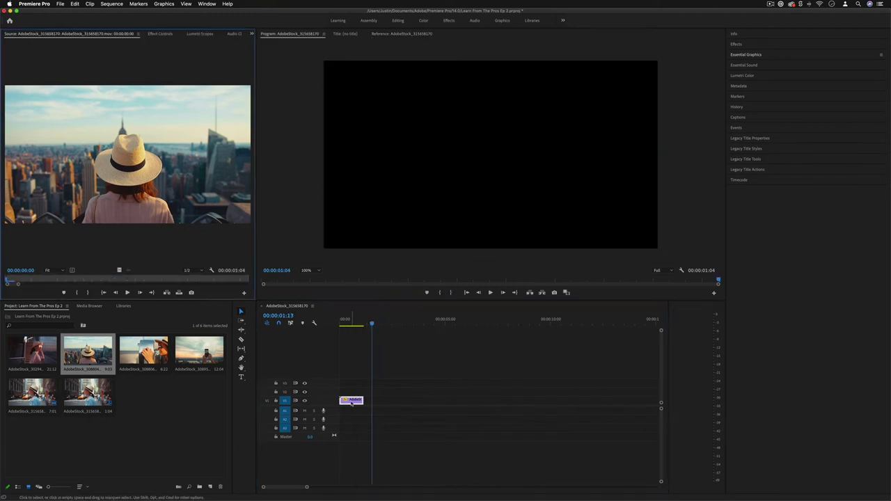
key("space")
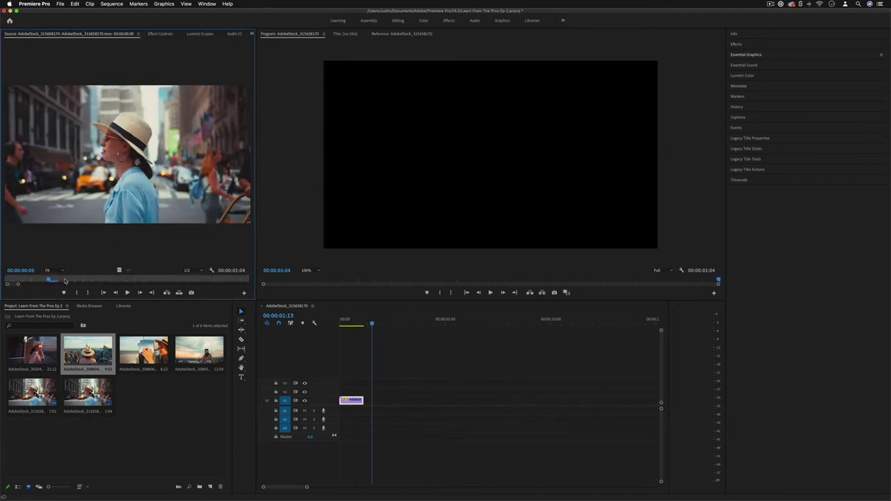
key("space")
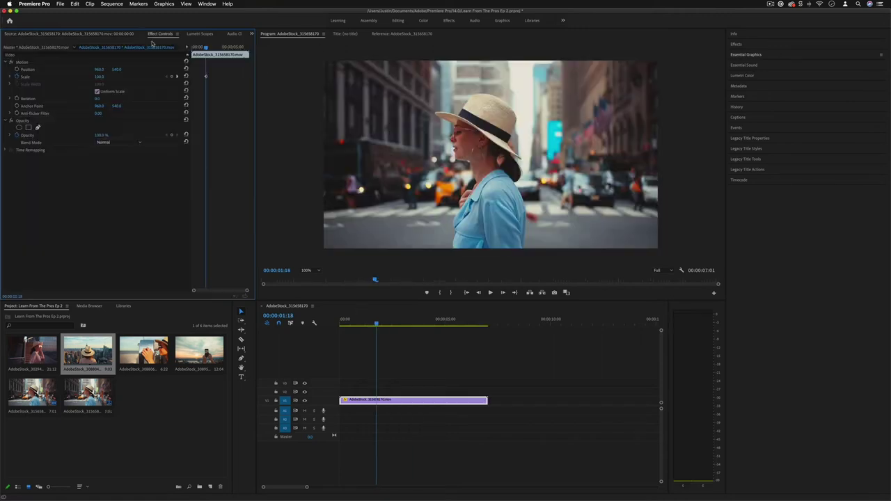
Step: Check the Lumetri Scopes waveform at 00:00:03:10, then tour the mixer, Capture and Progress panels
left_click(205, 35)
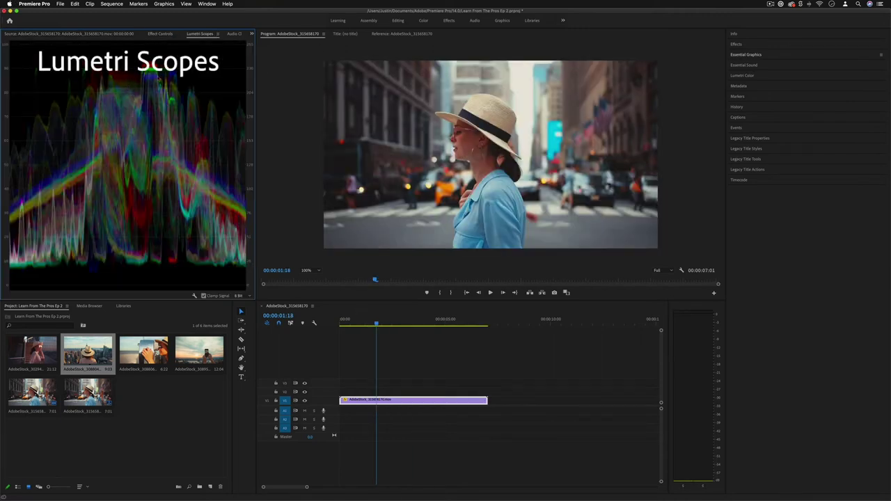
left_click_drag(376, 323, 411, 323)
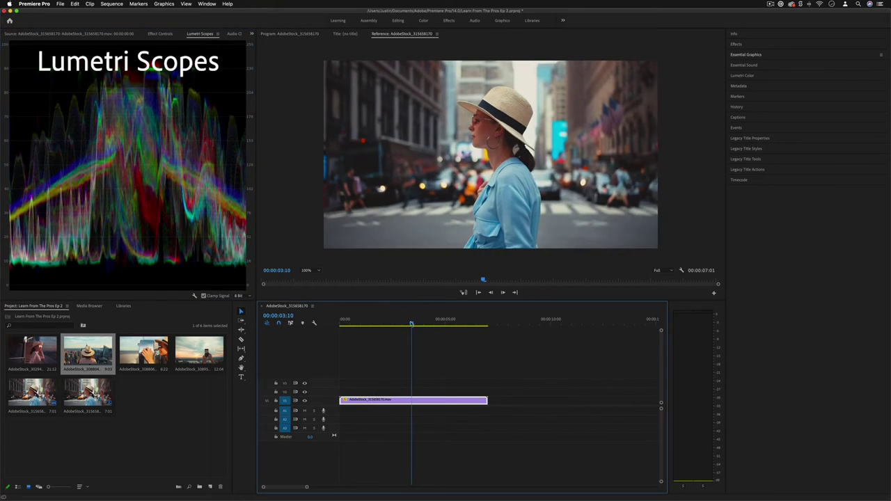
left_click(234, 34)
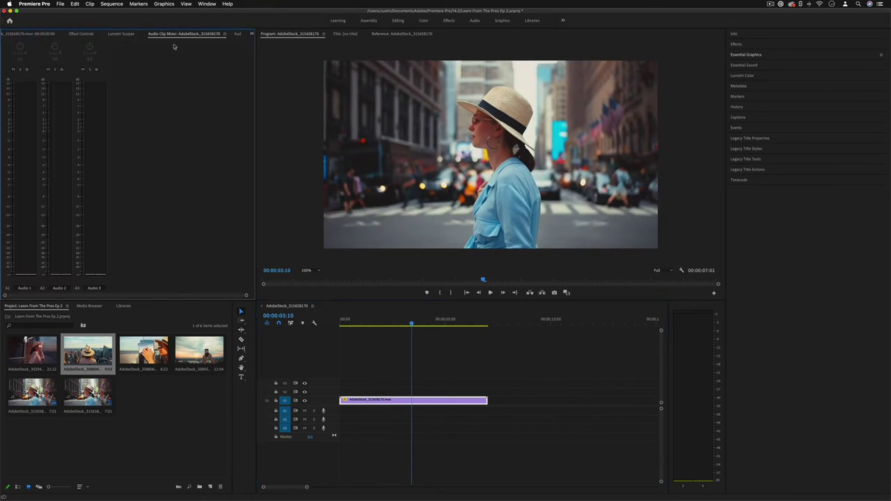
left_click(236, 34)
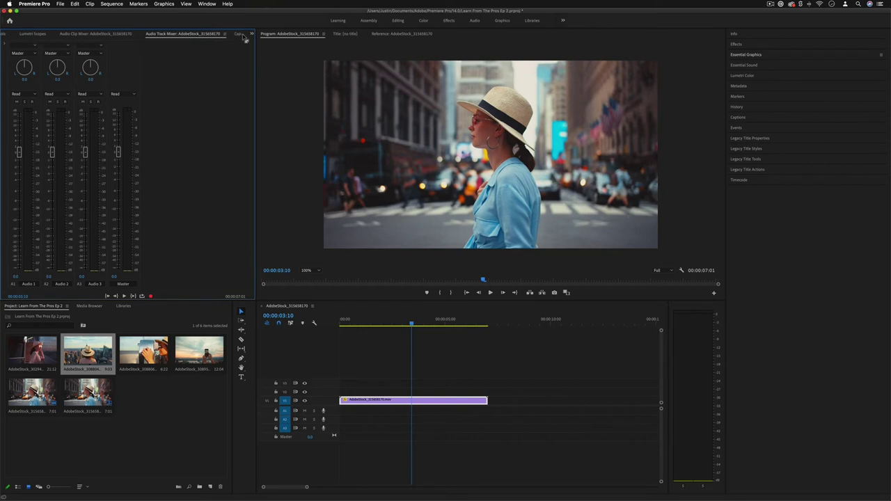
left_click(234, 34)
left_click(235, 38)
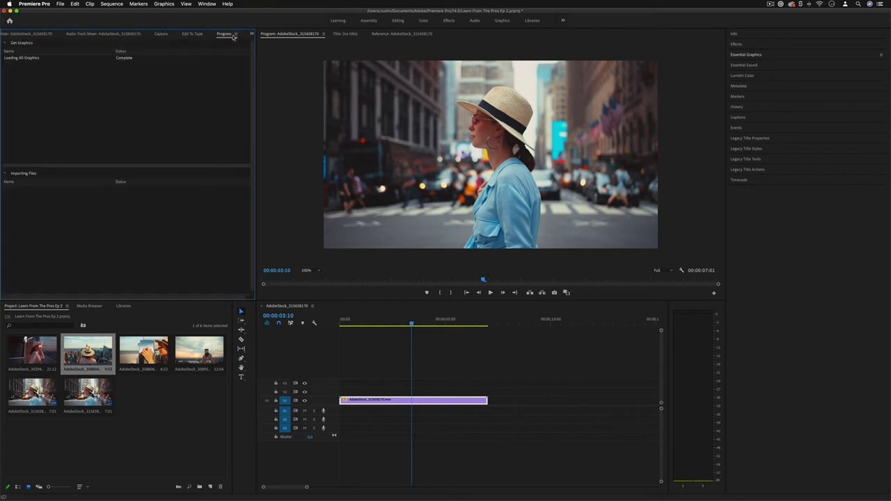
left_click(234, 37)
left_click(160, 34)
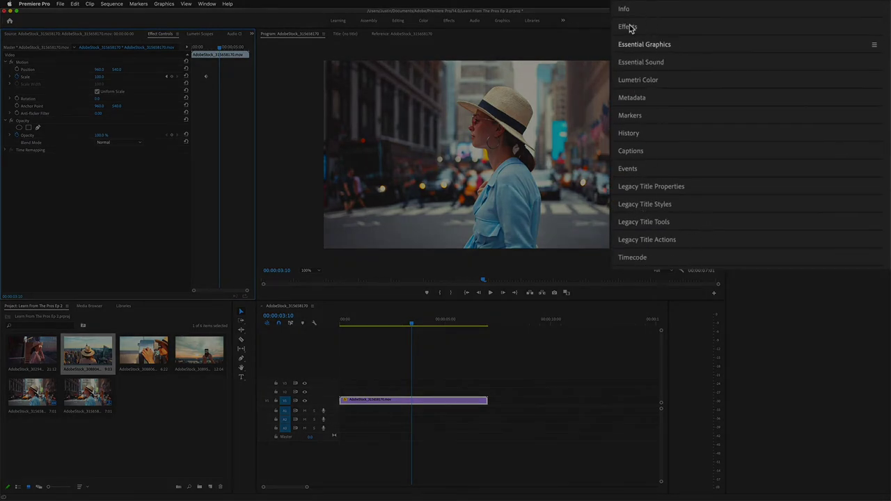
Step: Drag VR Gradient Wipe from Effects > Video Transitions > Immersive Video onto the street clip's end
left_click(734, 34)
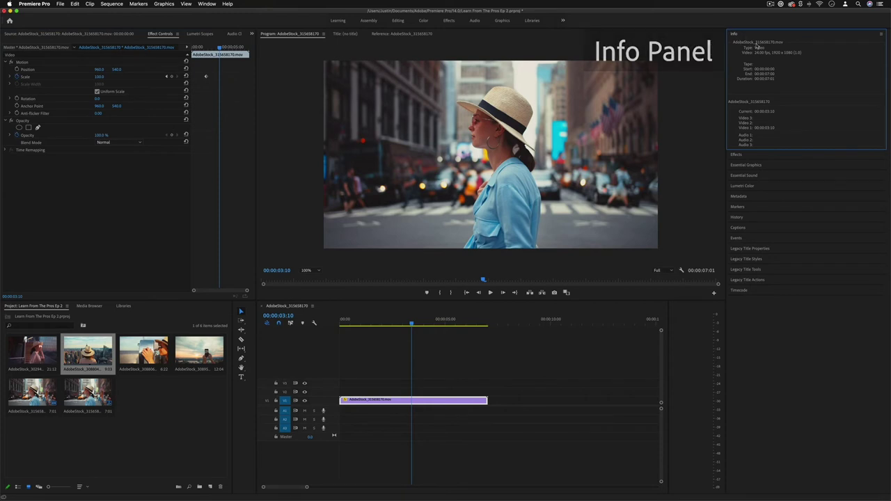
left_click(735, 33)
left_click(737, 44)
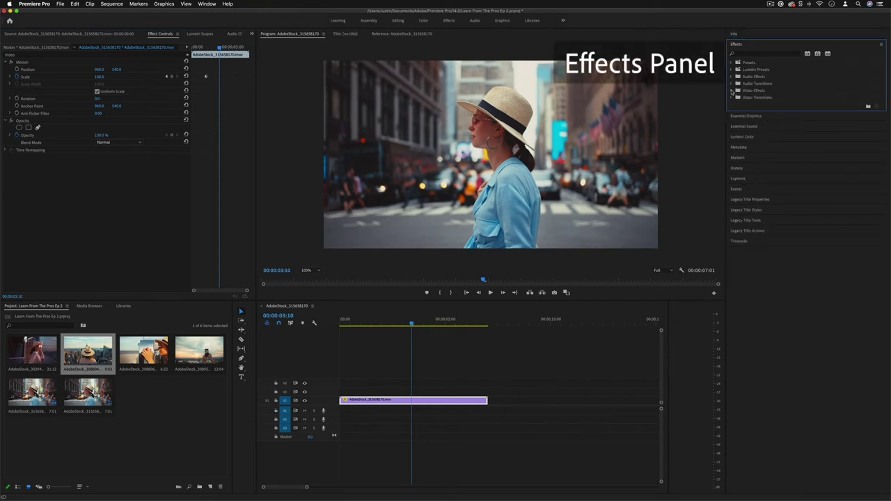
left_click(732, 90)
left_click(732, 222)
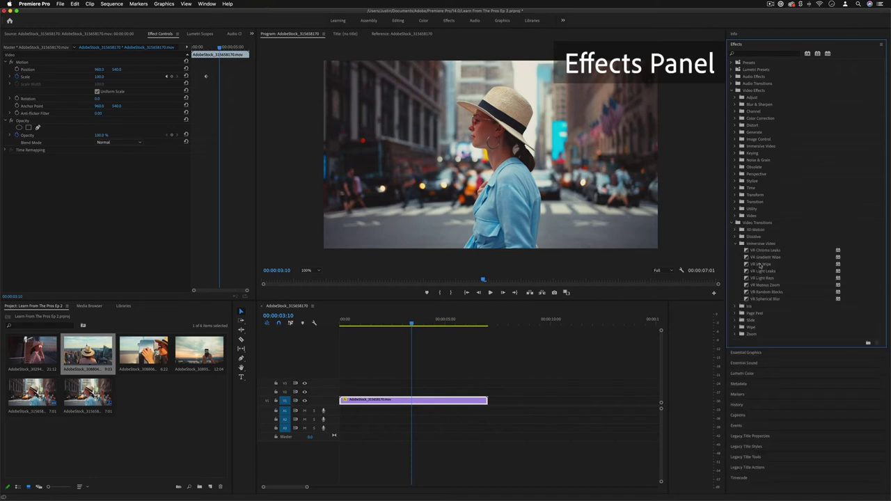
left_click_drag(762, 258, 488, 407)
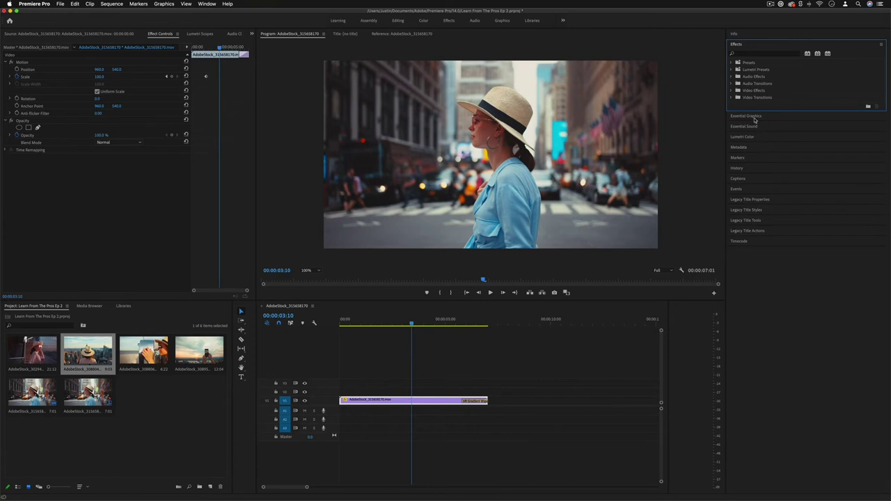
left_click(755, 119)
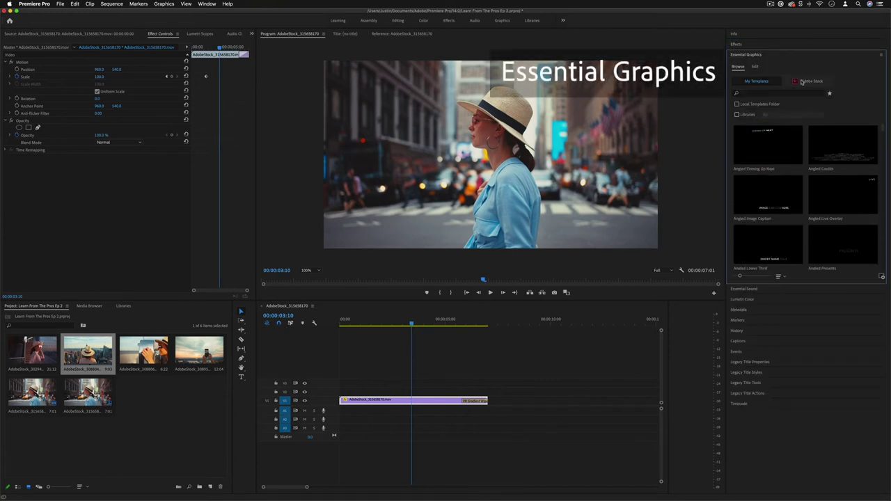
Step: Apply the Fuji ETERNA 250D Fuji 3510 creative look to the street clip in Lumetri Color
scroll(766, 181, "down", 5)
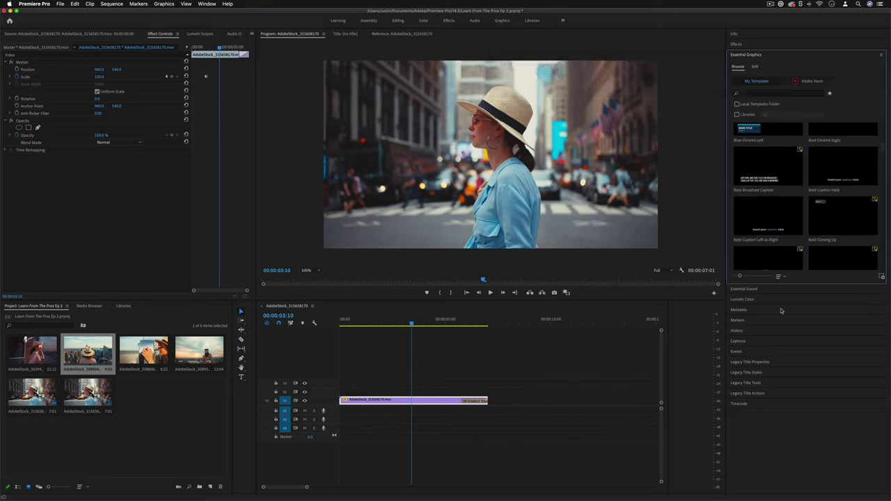
left_click(745, 299)
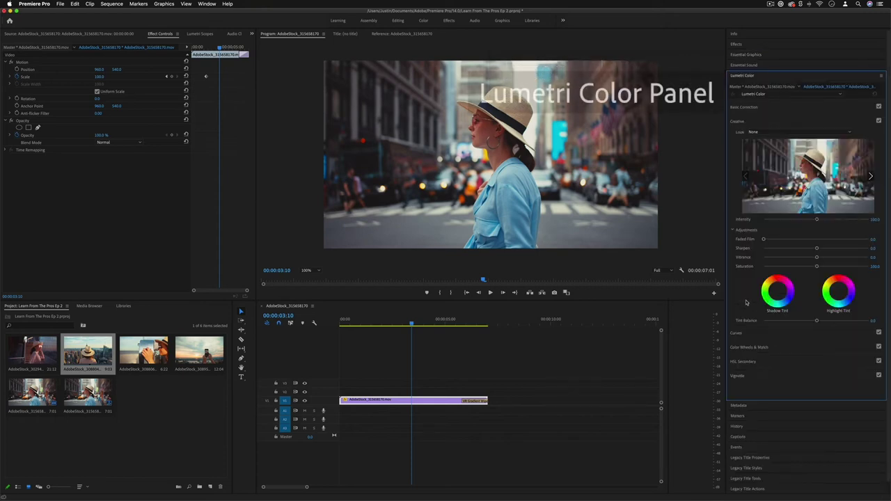
left_click(199, 35)
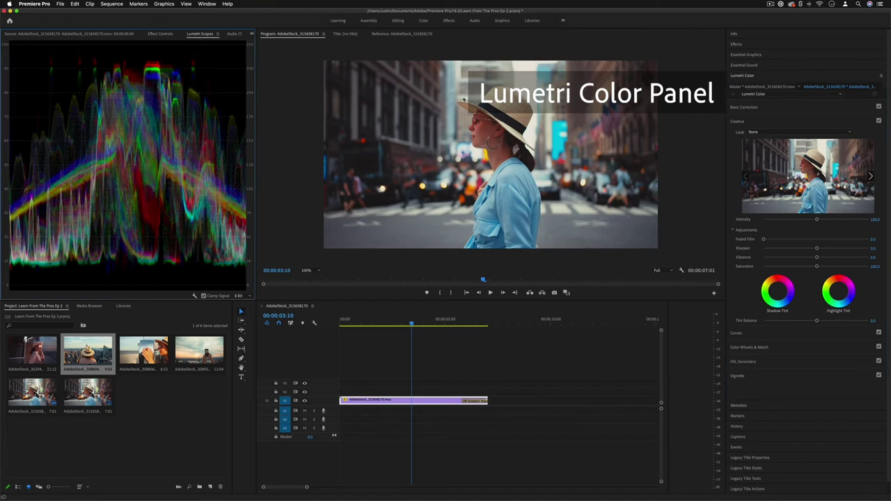
left_click(871, 178)
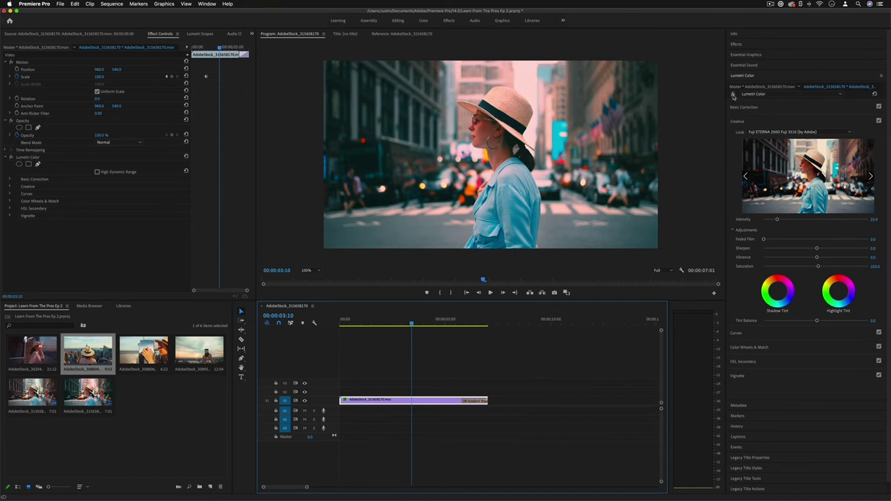
left_click(743, 77)
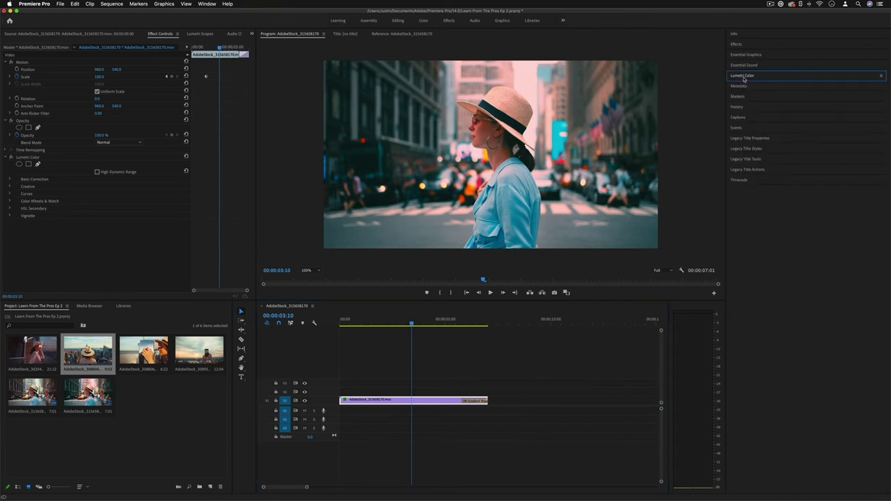
Step: Browse the Window menu and try docking the Effect Controls panel in other spots
left_click(207, 3)
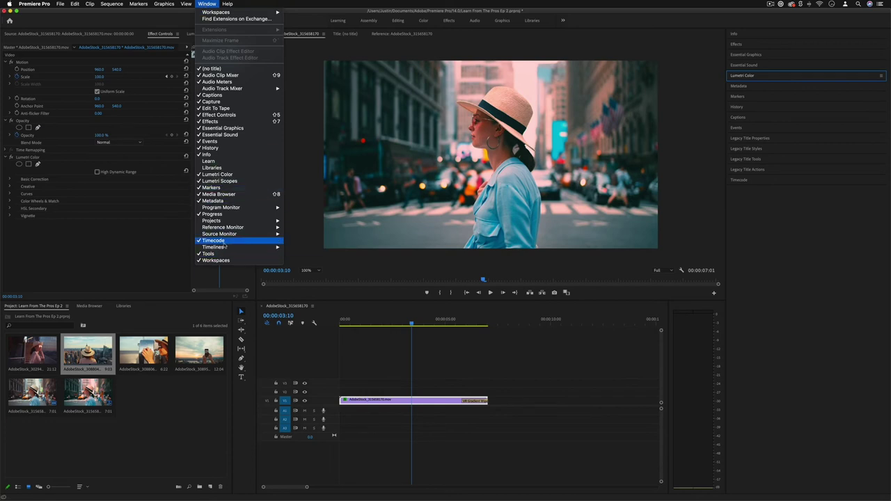
left_click(207, 4)
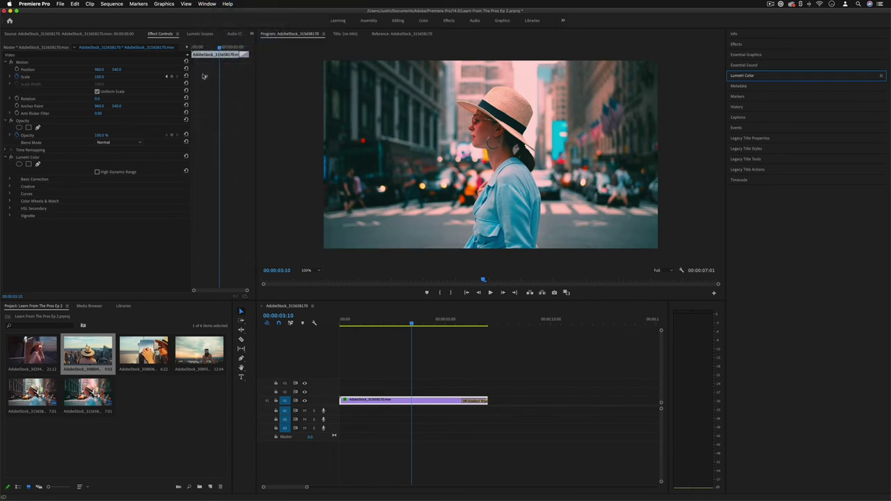
mouse_move(161, 33)
left_mouse_down()
mouse_move(209, 48)
mouse_move(311, 111)
mouse_move(166, 36)
left_mouse_up()
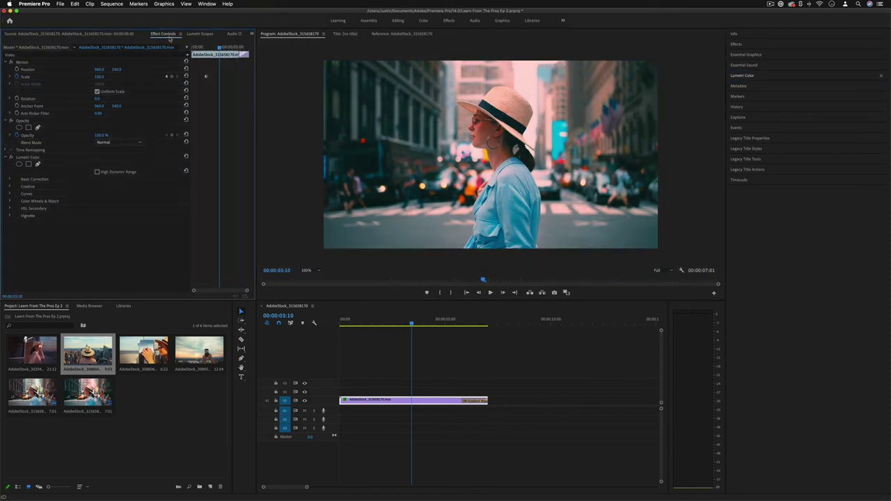
left_click_drag(165, 36, 202, 36)
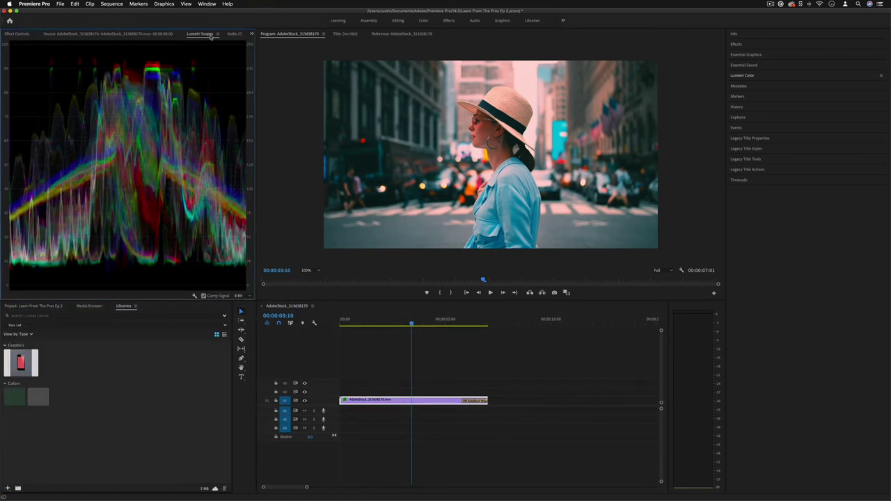
Step: Undock Lumetri Scopes into a floating window, move it over the monitor, and close it
left_click(217, 34)
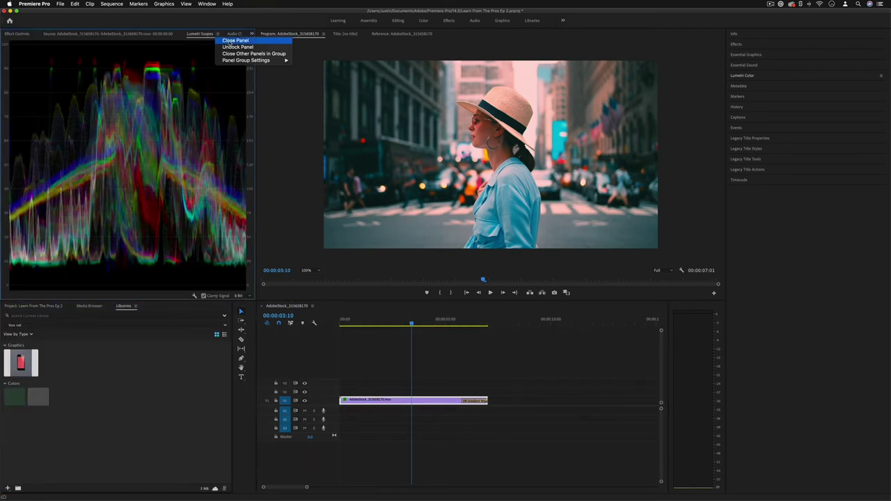
left_click(232, 47)
left_click_drag(217, 34, 440, 89)
left_click(226, 88)
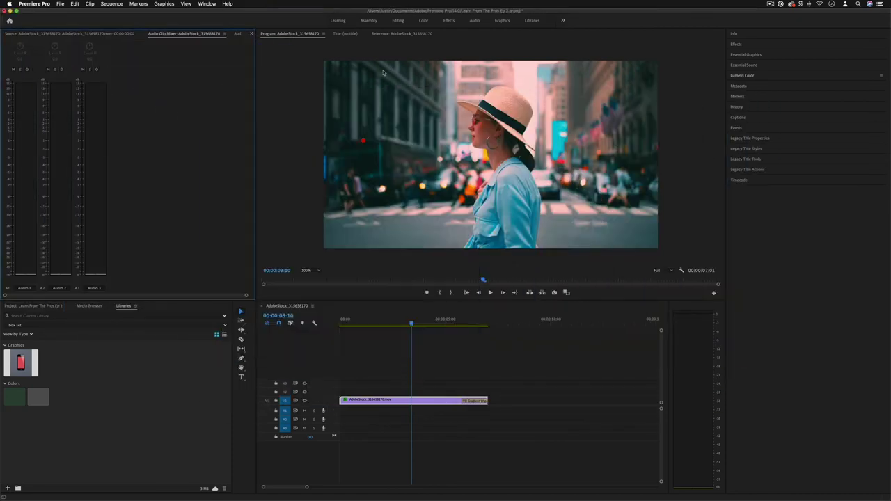
Step: Cycle through the Assembly, Color and Effects workspaces, finishing on the Audio workspace
left_click(369, 21)
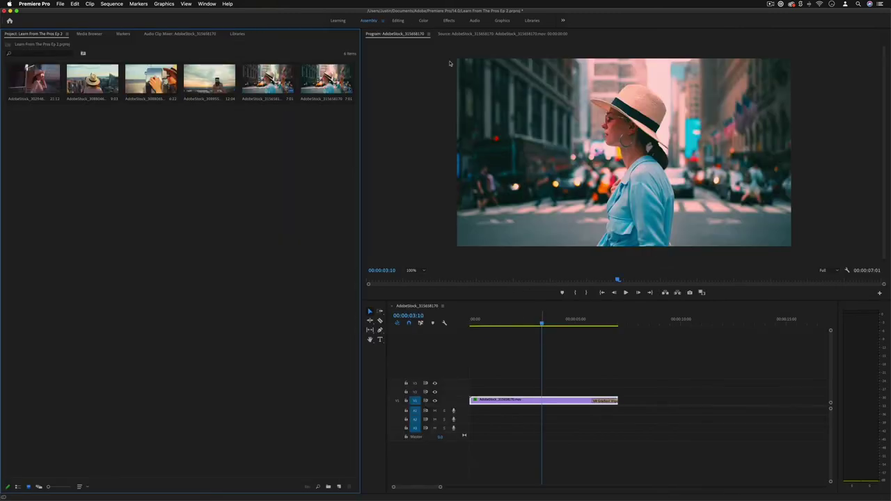
left_click(422, 22)
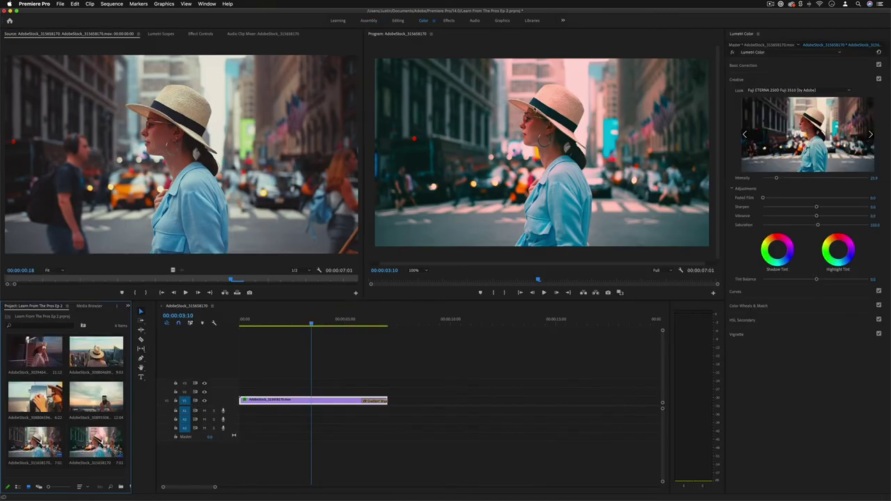
left_click(449, 20)
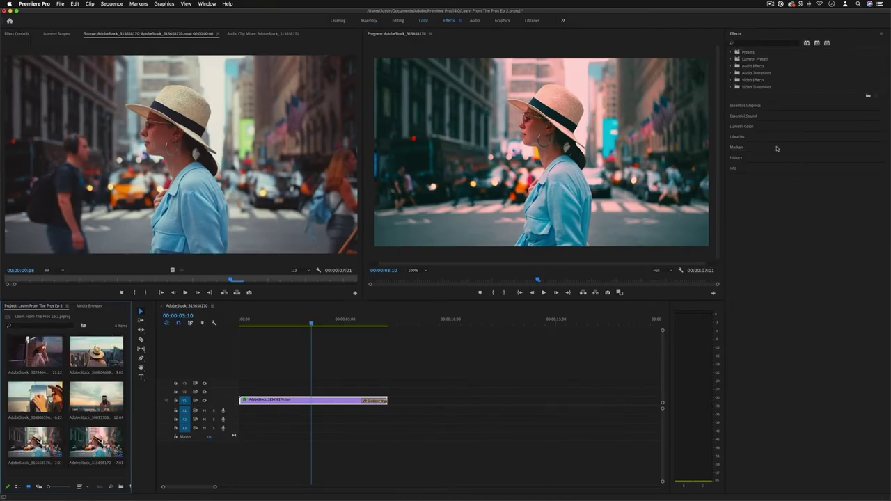
left_click(475, 20)
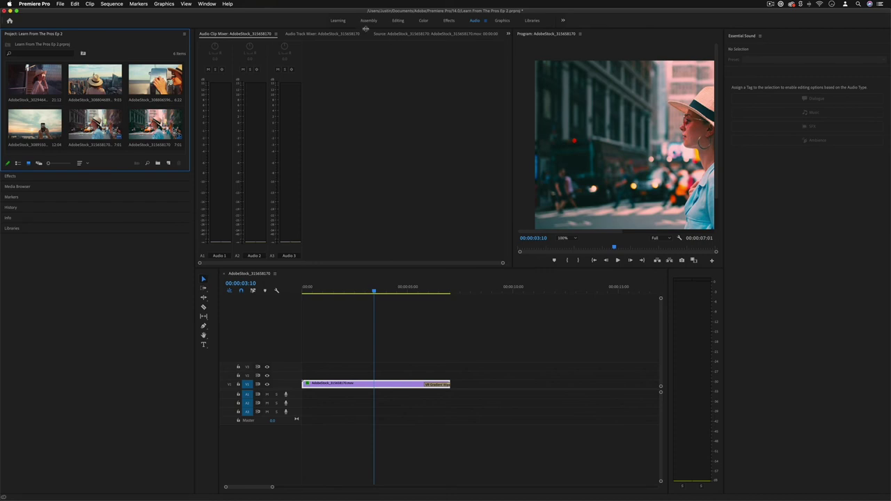
Step: Switch to the All Panels workspace, then reset it to its saved layout
left_click(207, 4)
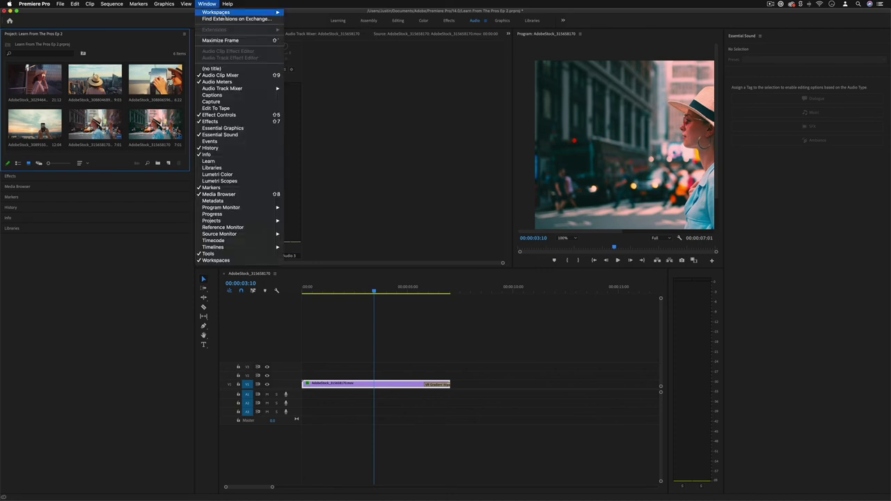
mouse_move(230, 12)
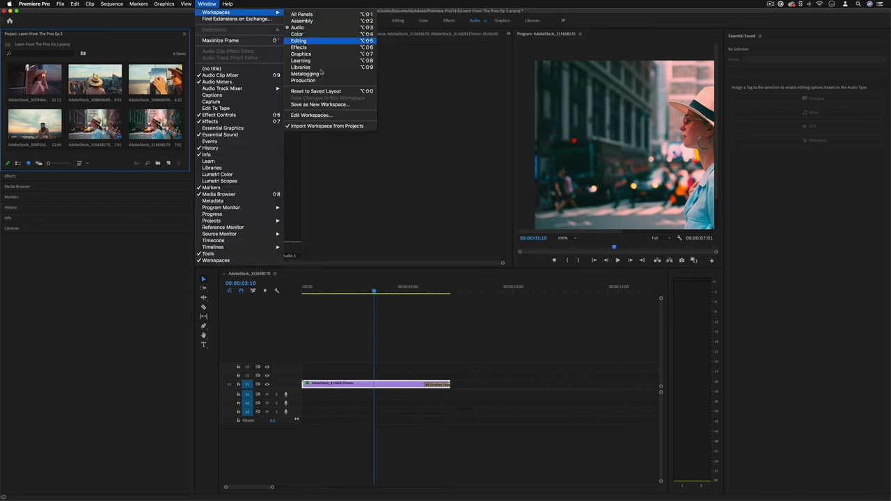
left_click(321, 16)
left_click(207, 4)
mouse_move(221, 12)
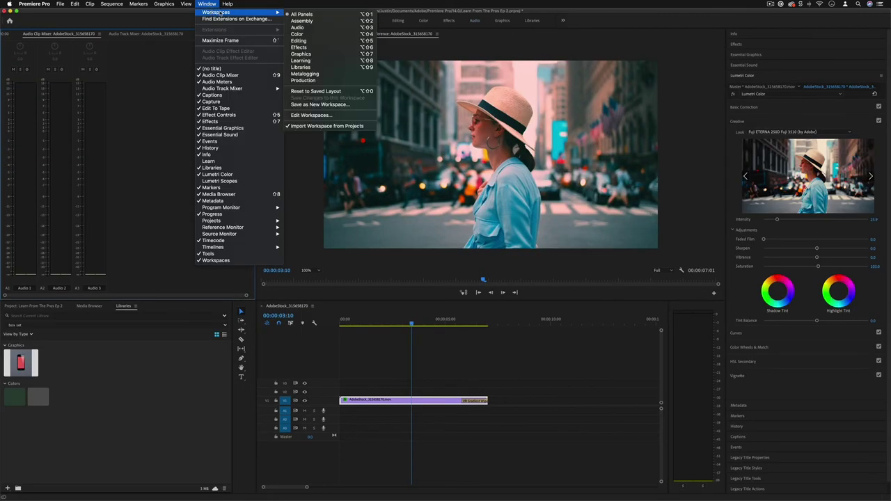
left_click(315, 92)
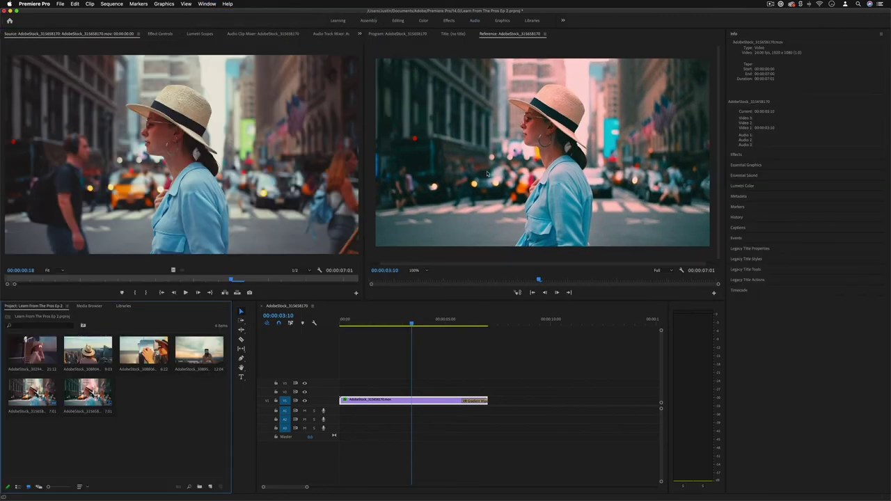
Step: Show the clip's Effect Controls, narrowing that panel to widen the Program monitor
left_click(160, 34)
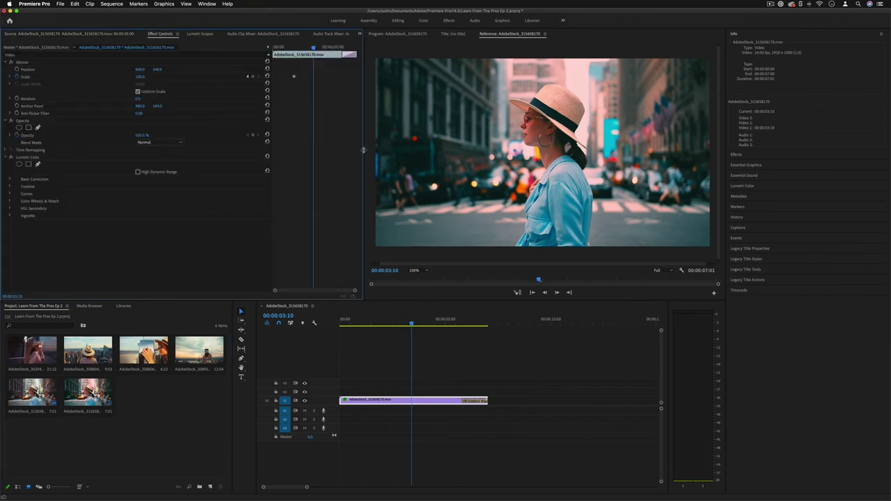
left_click_drag(363, 149, 256, 155)
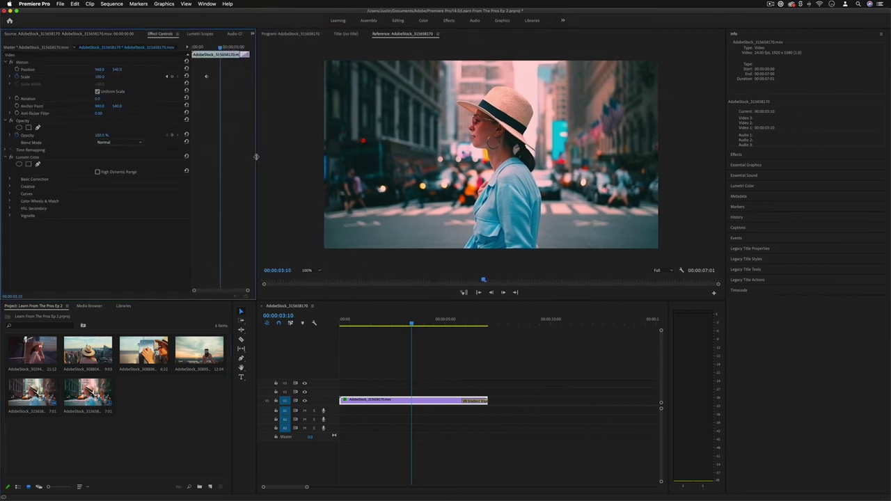
left_click(470, 386)
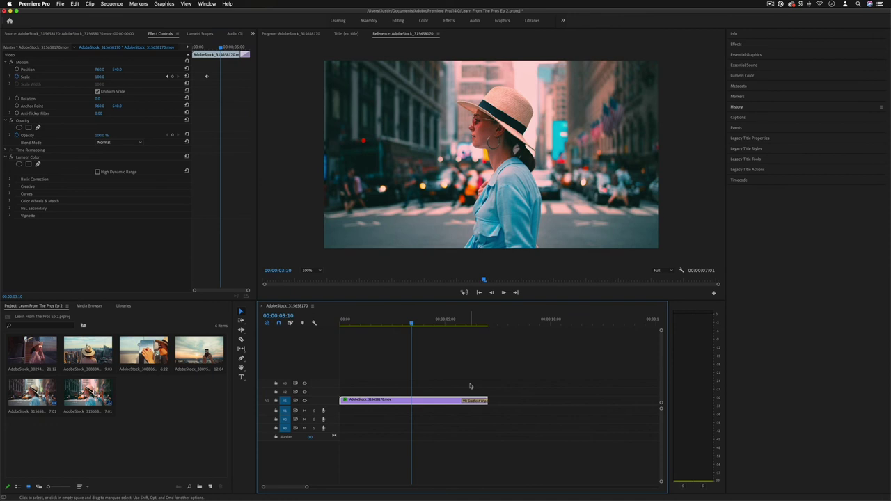